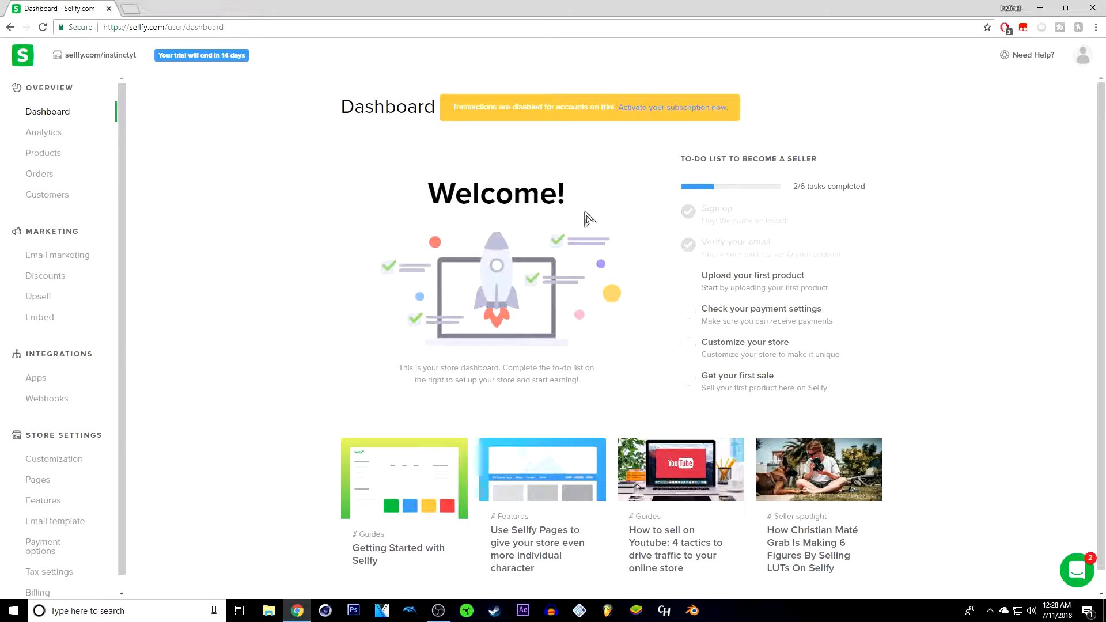
Start adding the store's first product and name it "Instinct's thumbnail template".
left_click(46, 138)
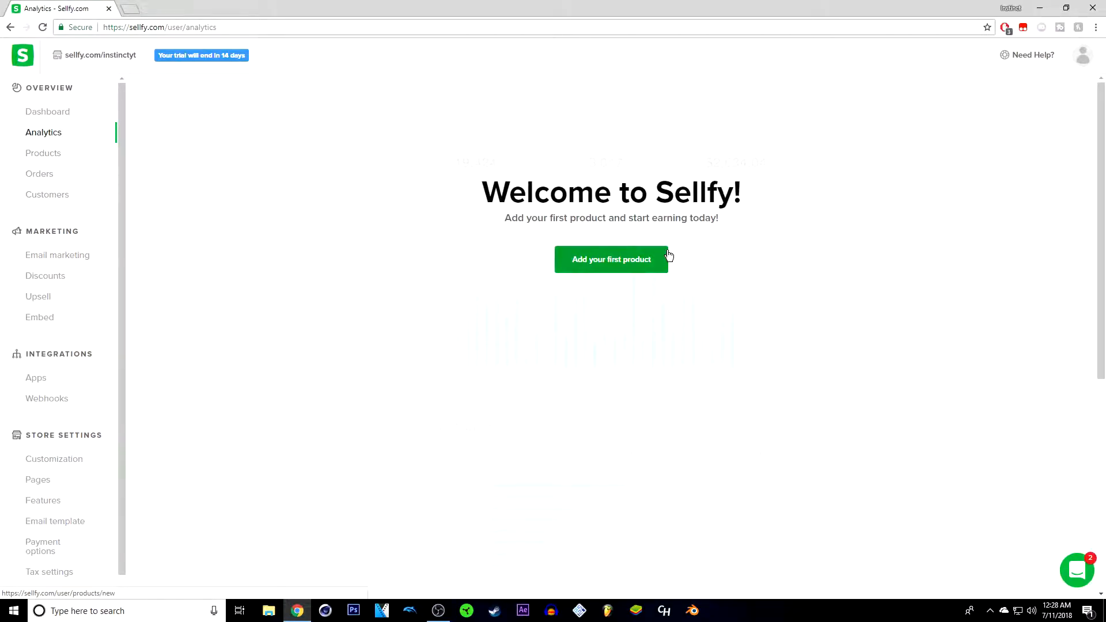
left_click(643, 260)
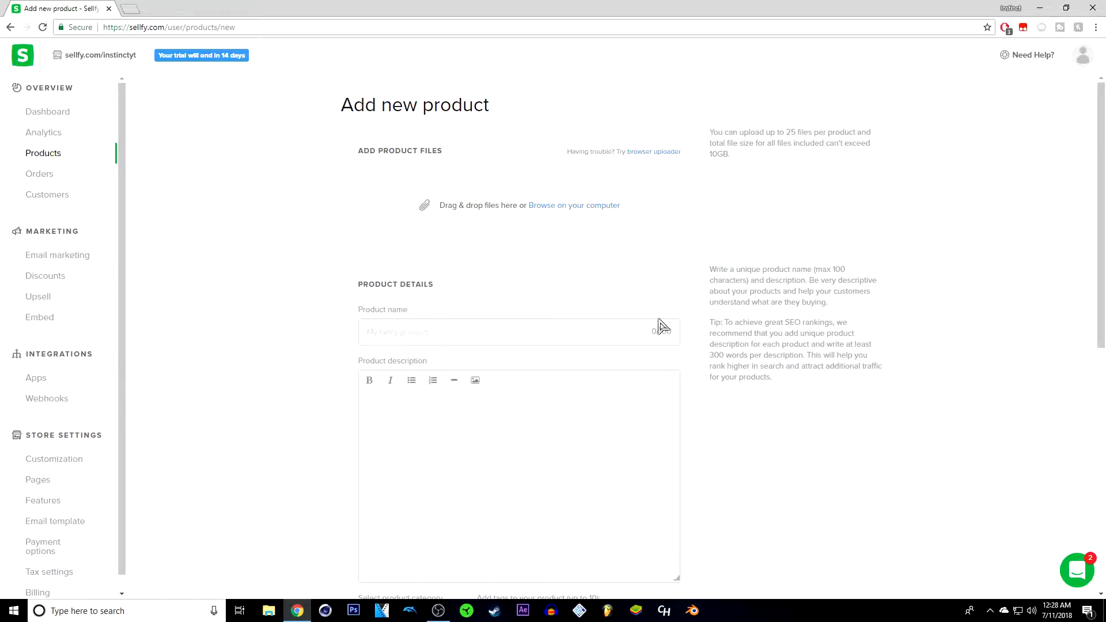
left_click(504, 329)
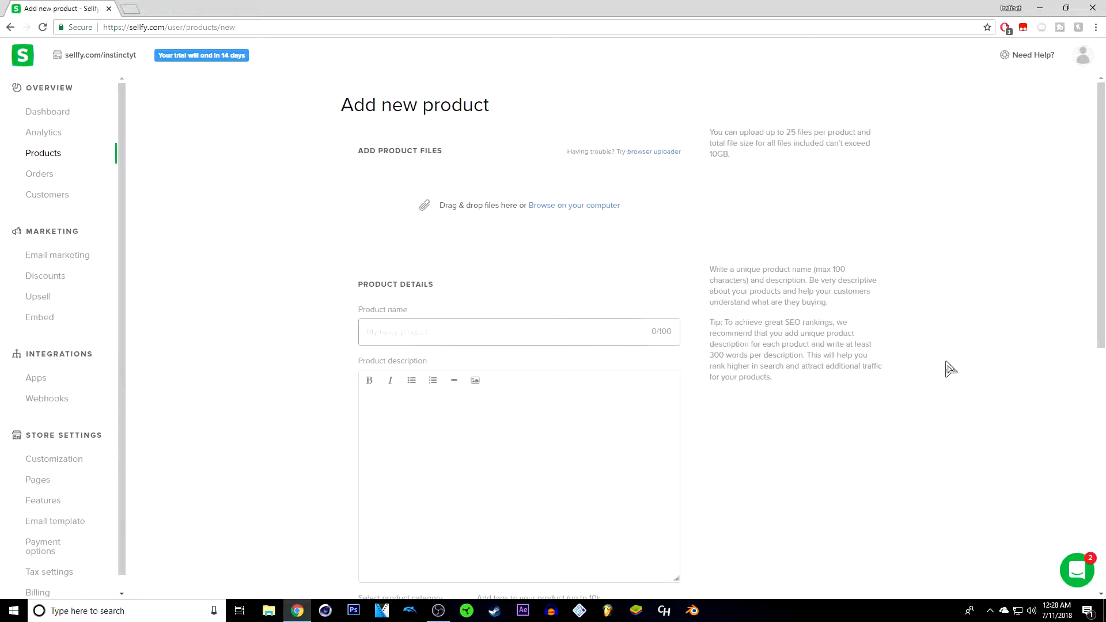
type("Instinct's thumbnail template")
left_click(258, 295)
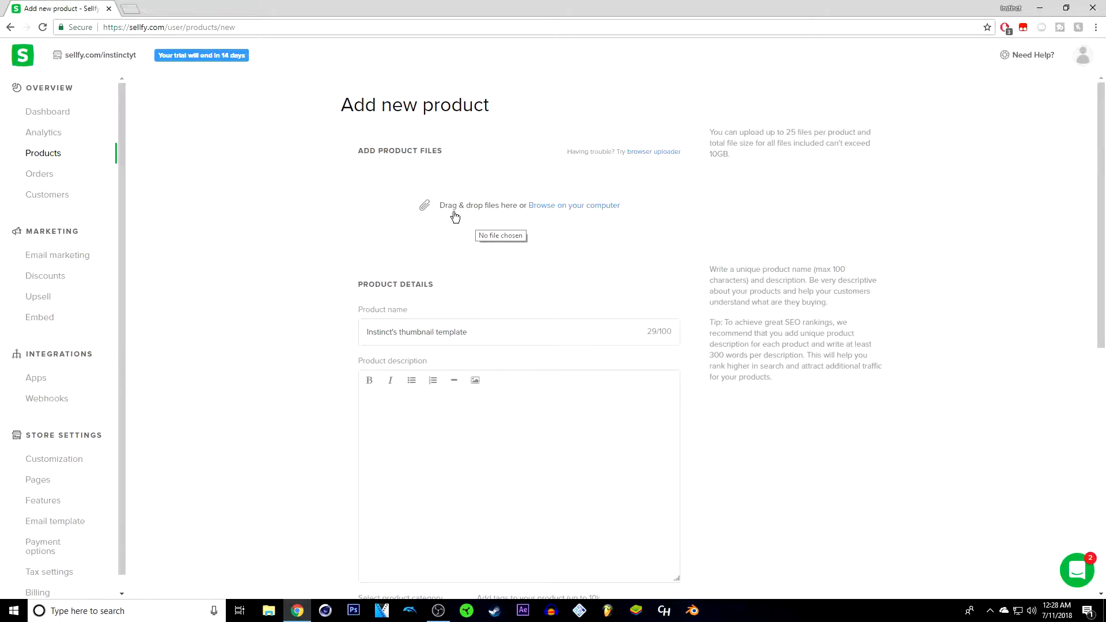
Upload the Thumbnail Template Photoshop file from the Documents folder as the product file.
left_click(565, 214)
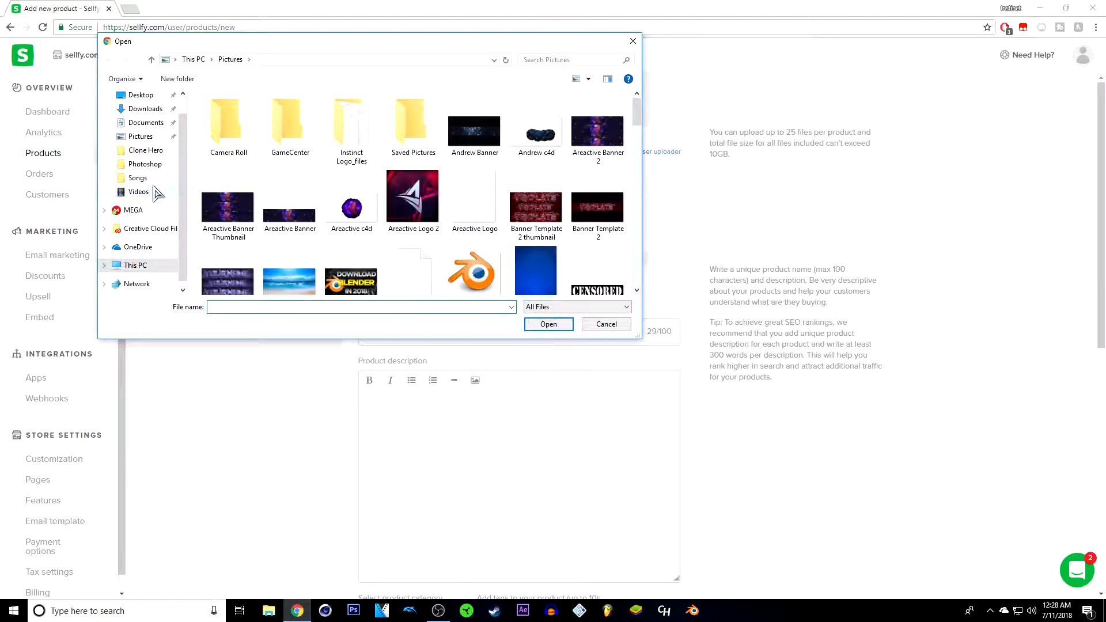
left_click(140, 123)
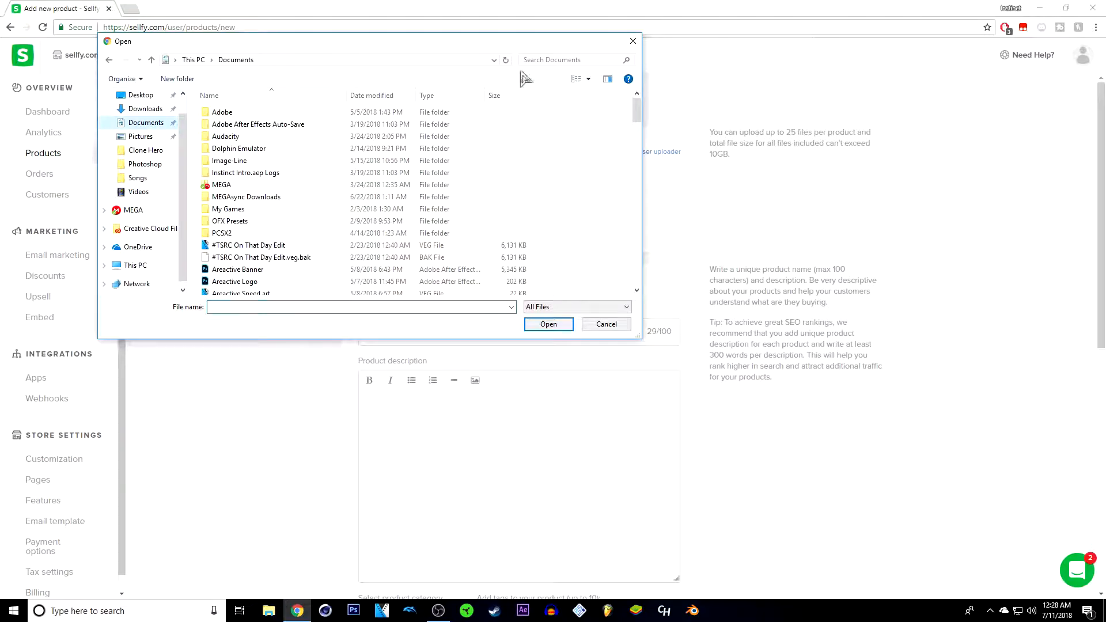
scroll(393, 178, "down", 5)
scroll(393, 178, "down", 20)
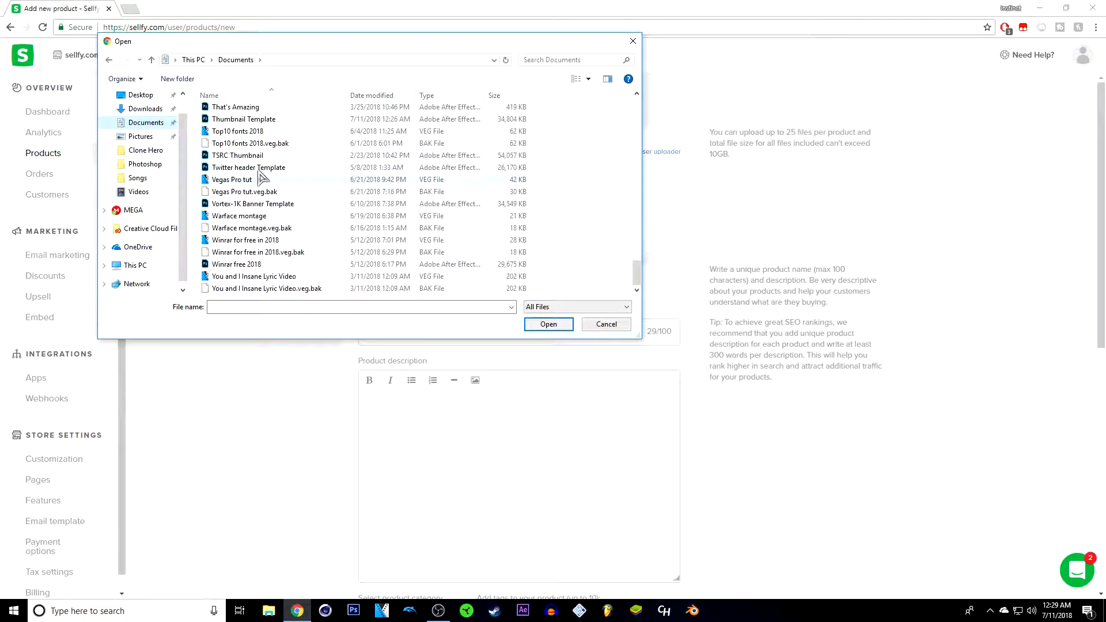
scroll(259, 176, "up", 2)
left_click(276, 182)
left_click(550, 324)
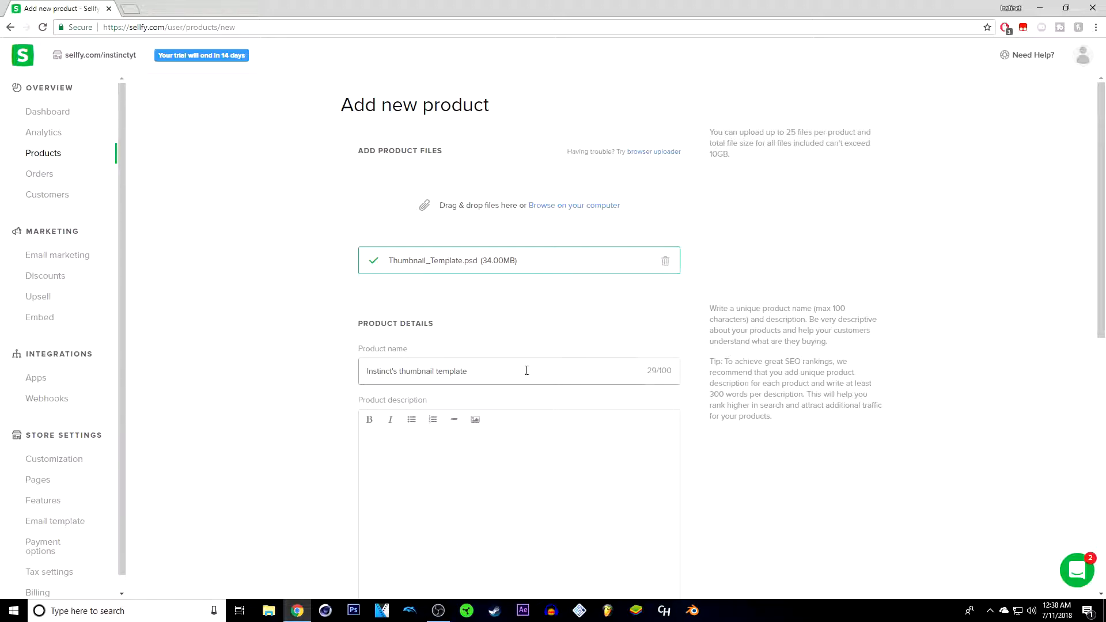
Write the product description "This is my first tmeplate if you have any suggestions make sure to let me know and enjoy the template.".
scroll(576, 366, "down", 1)
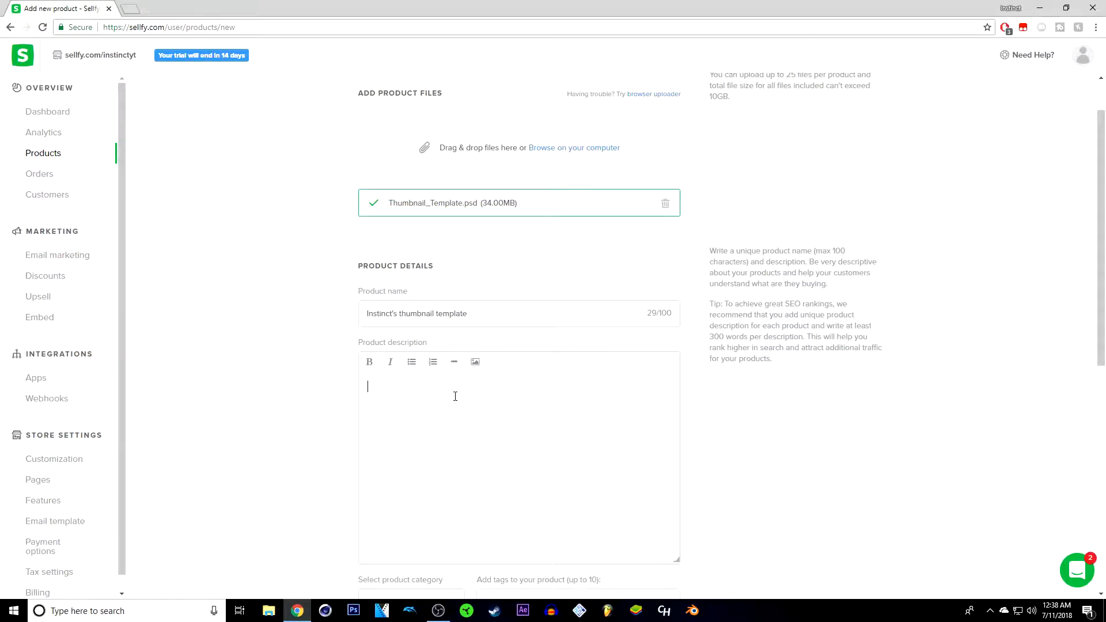
left_click(530, 386)
scroll(472, 422, "down", 1)
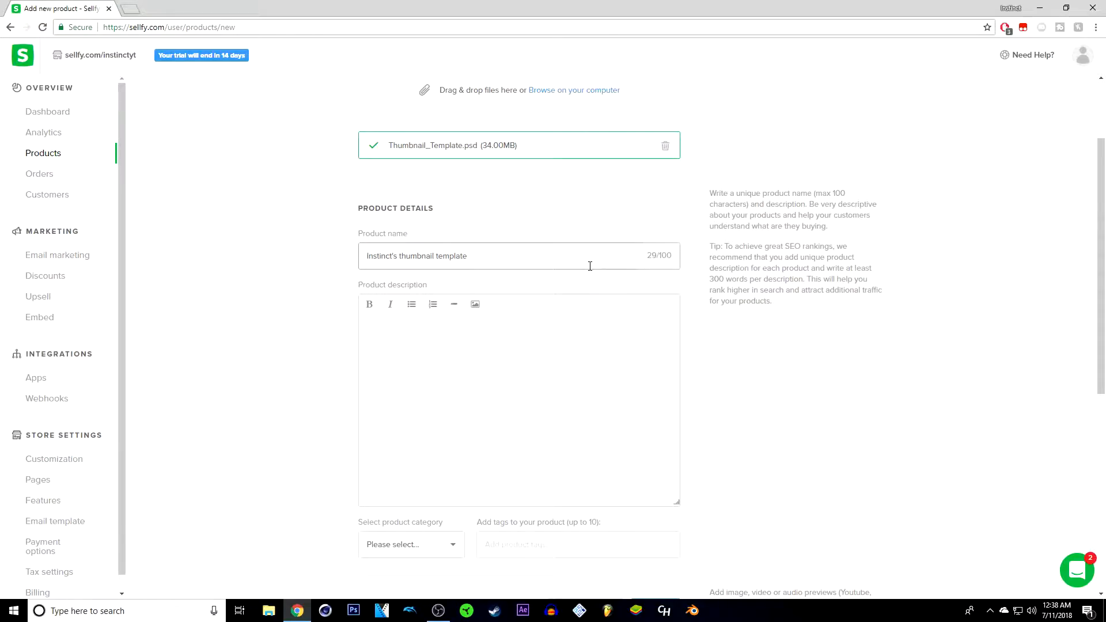
type("s is my first tmeplate if you have a")
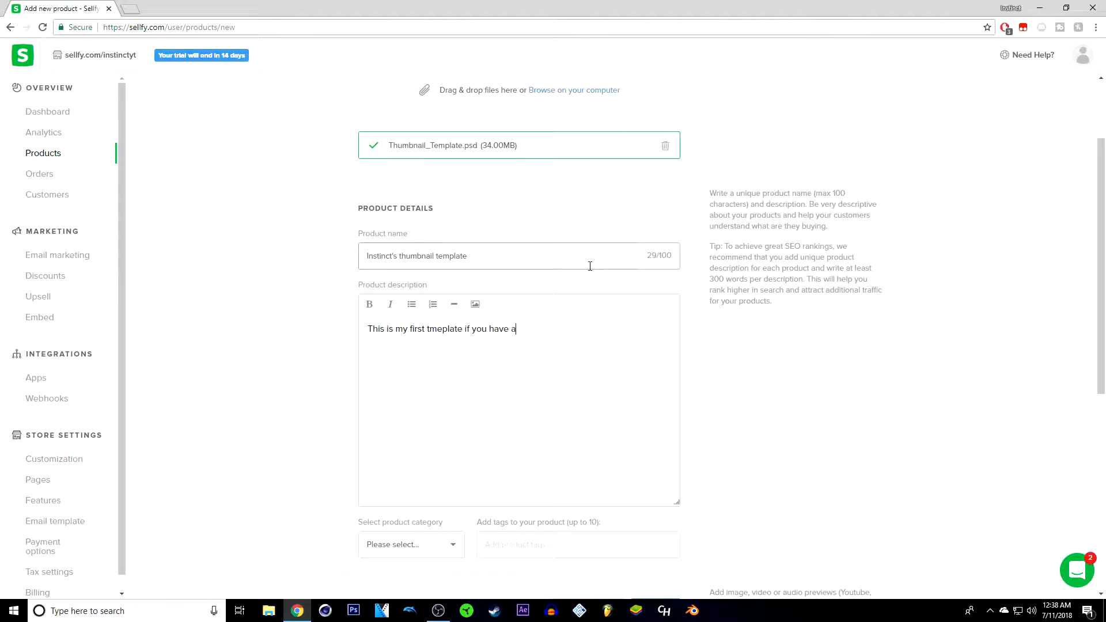
type("ny suggestions make sure to let me know")
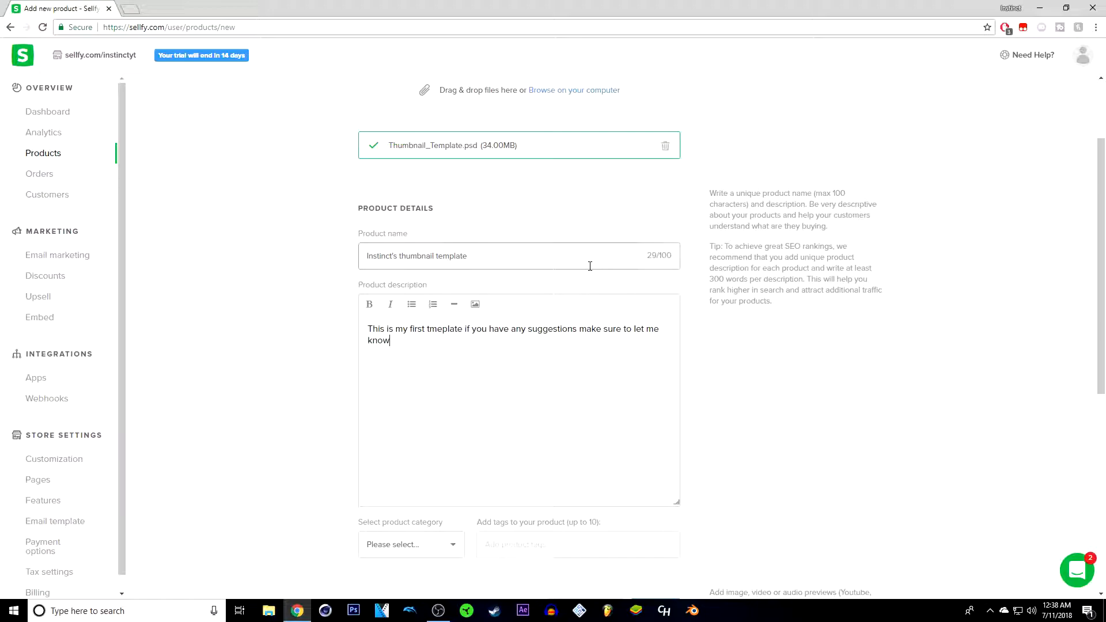
type(" and enjoy the template.")
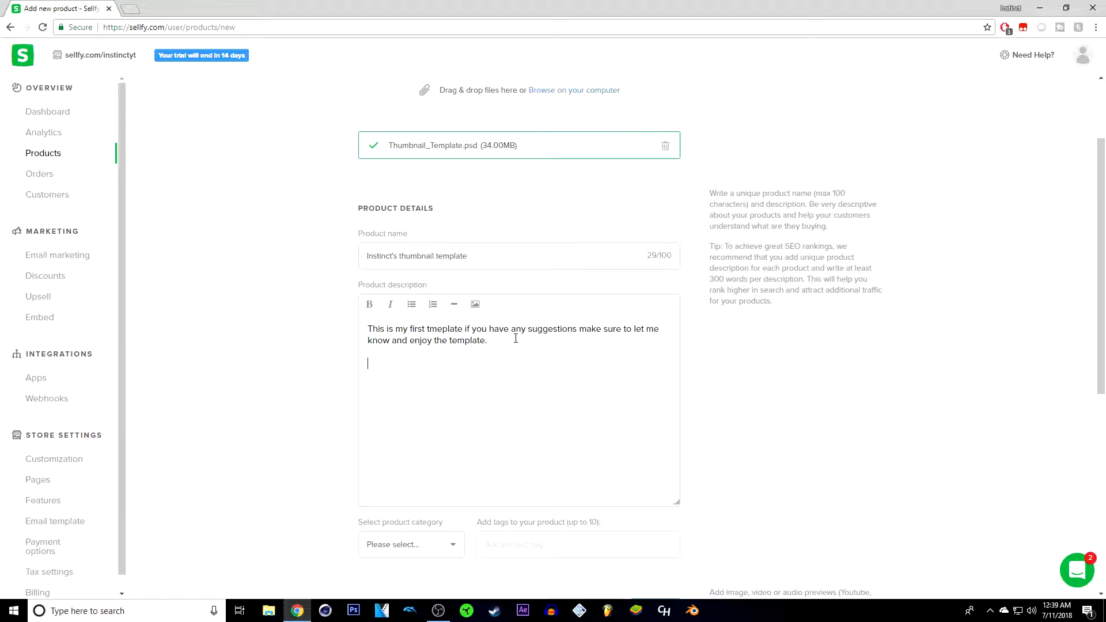
Add a second description paragraph reading "If you have any problems DM me on discord at" followed by the seller's Discord handle.
type("you habe")
type("ems DM me on discord @")
key("BackSpace")
type("at Instinc")
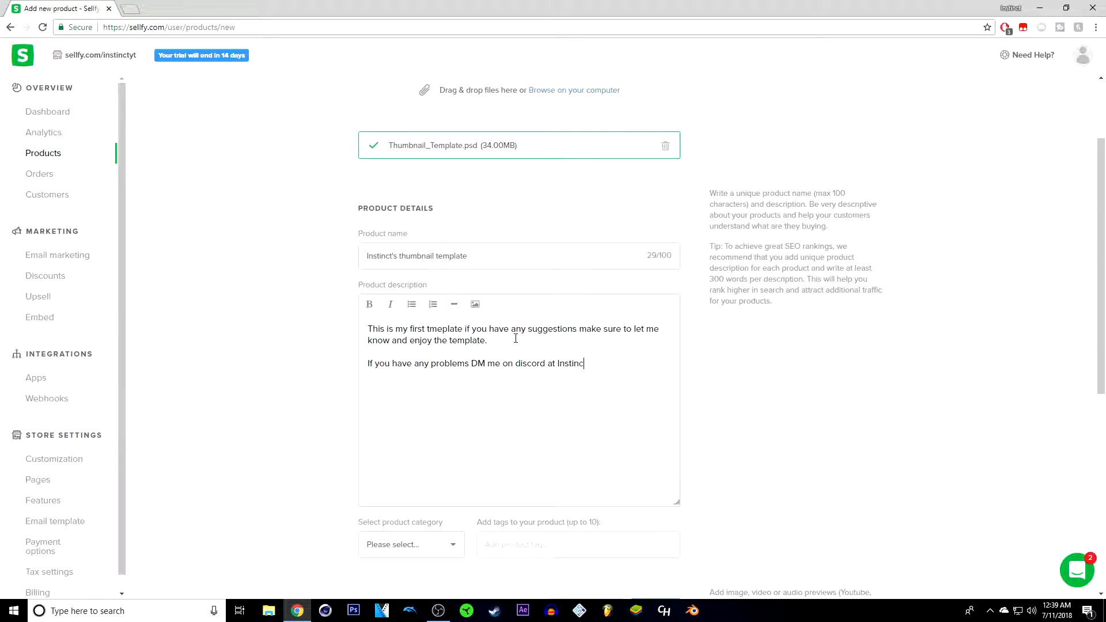
type("tYT.3K#2028")
Set the product category to Design.
scroll(662, 338, "down", 3)
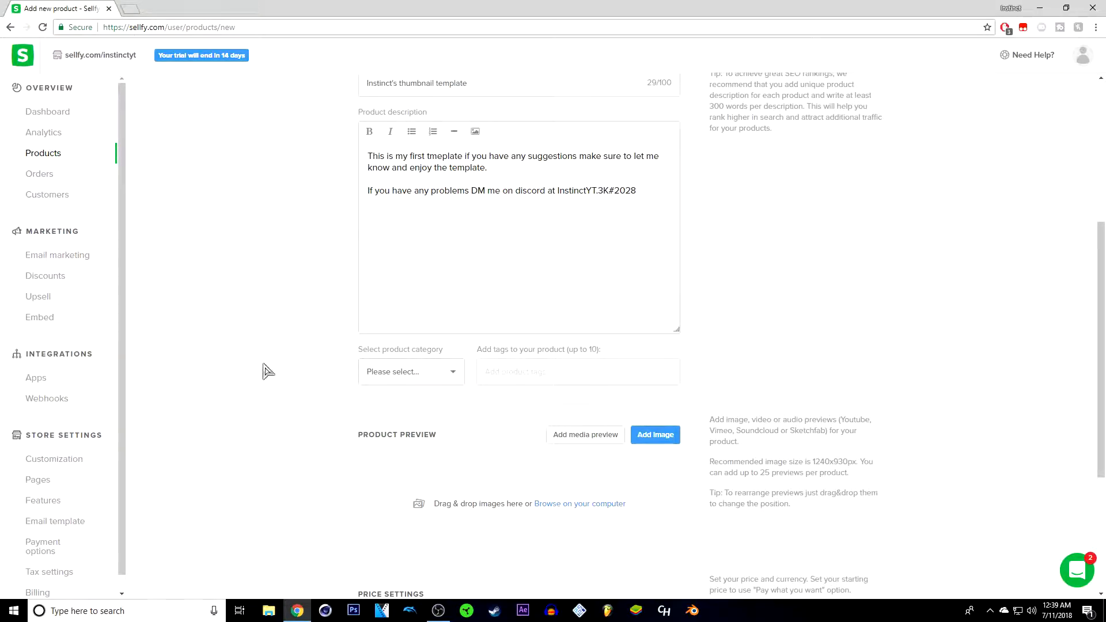
left_click(463, 364)
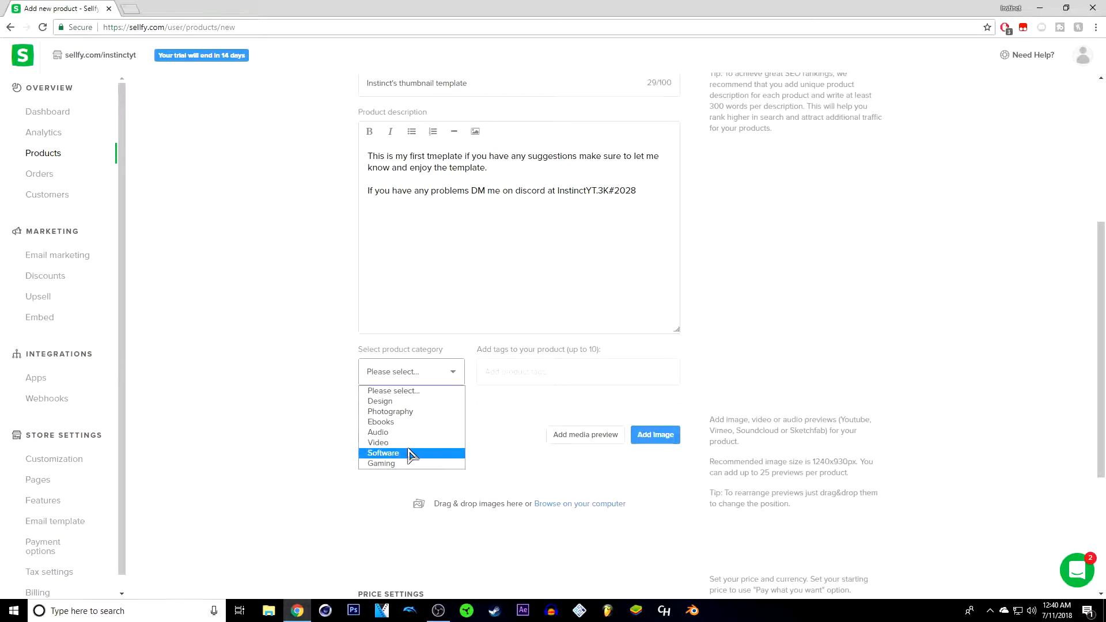
left_click(396, 402)
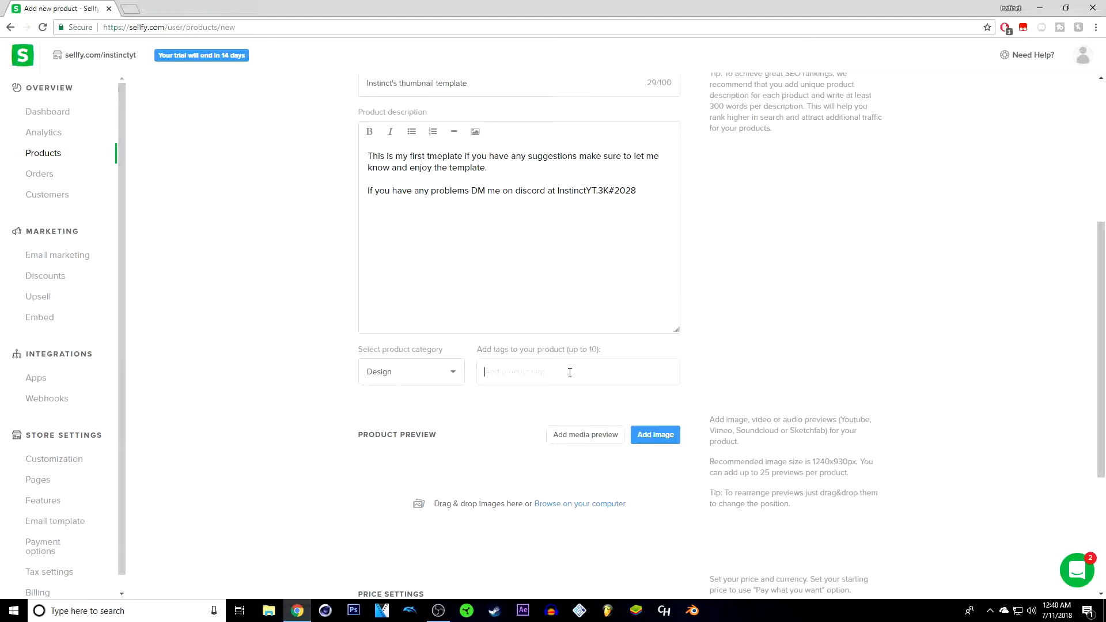
Add the suggested tags youtubelogo and thumbnailtemplate to the product.
type("YouTube")
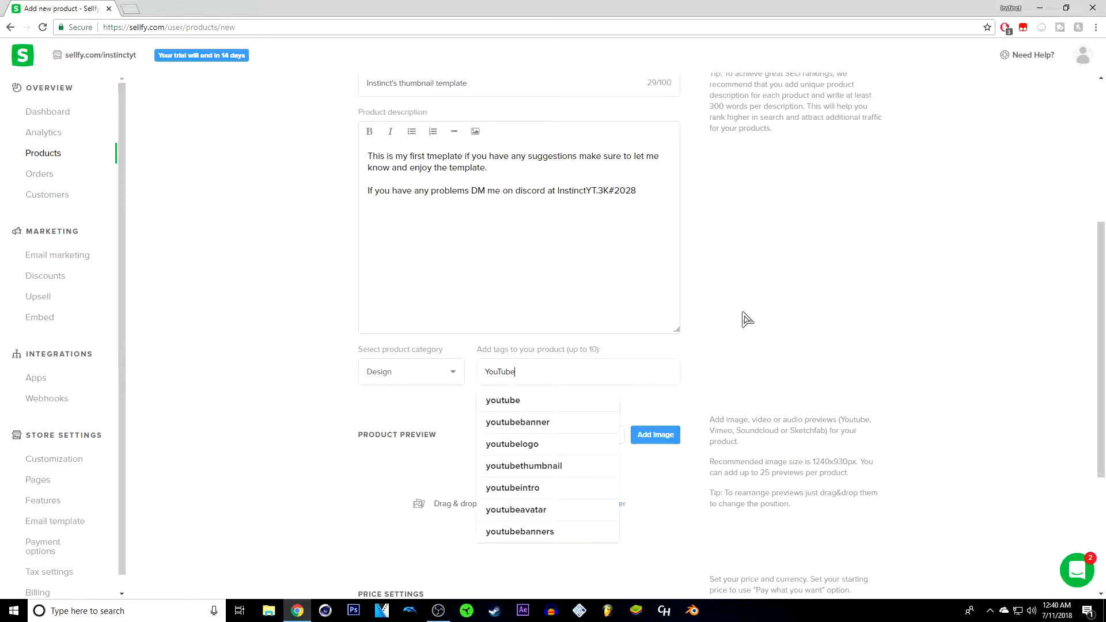
key("BackSpace")
left_click(571, 459)
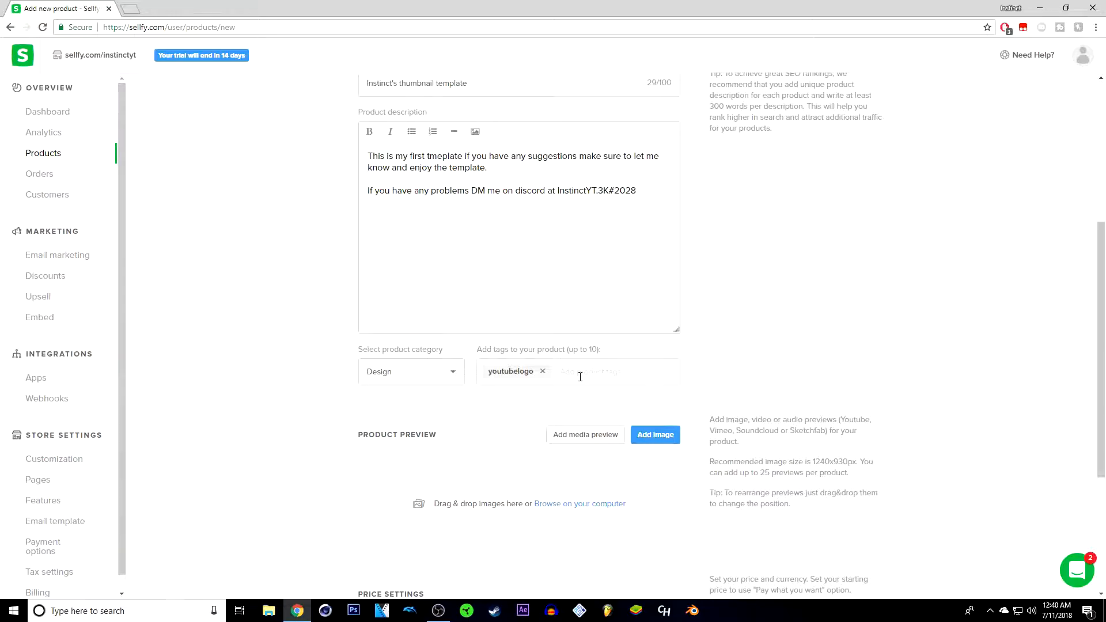
type("thumbna")
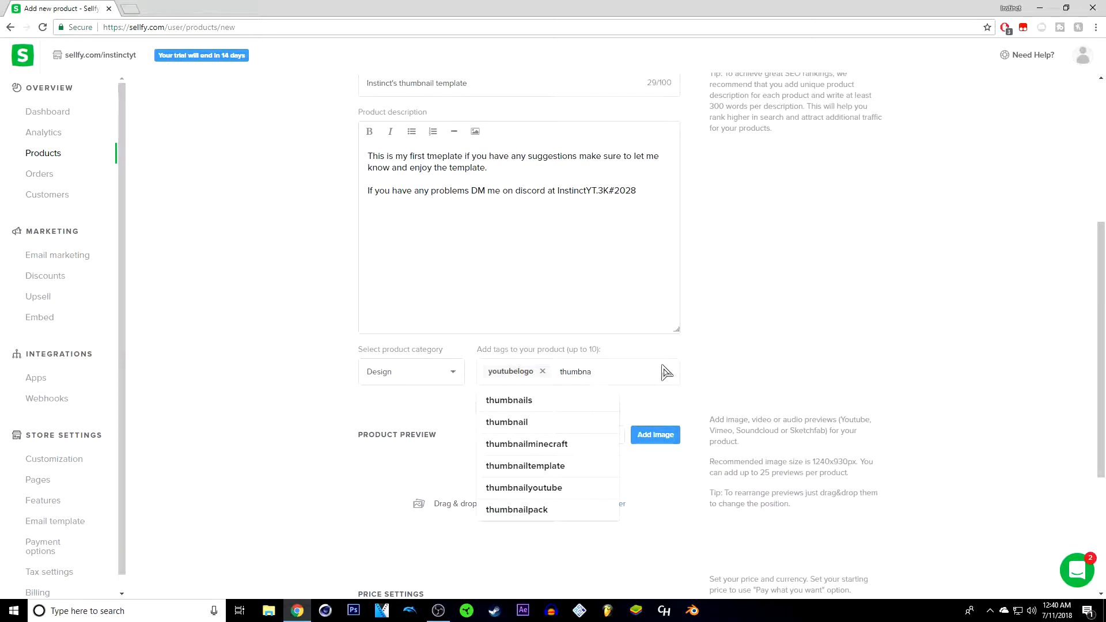
type("iltempla")
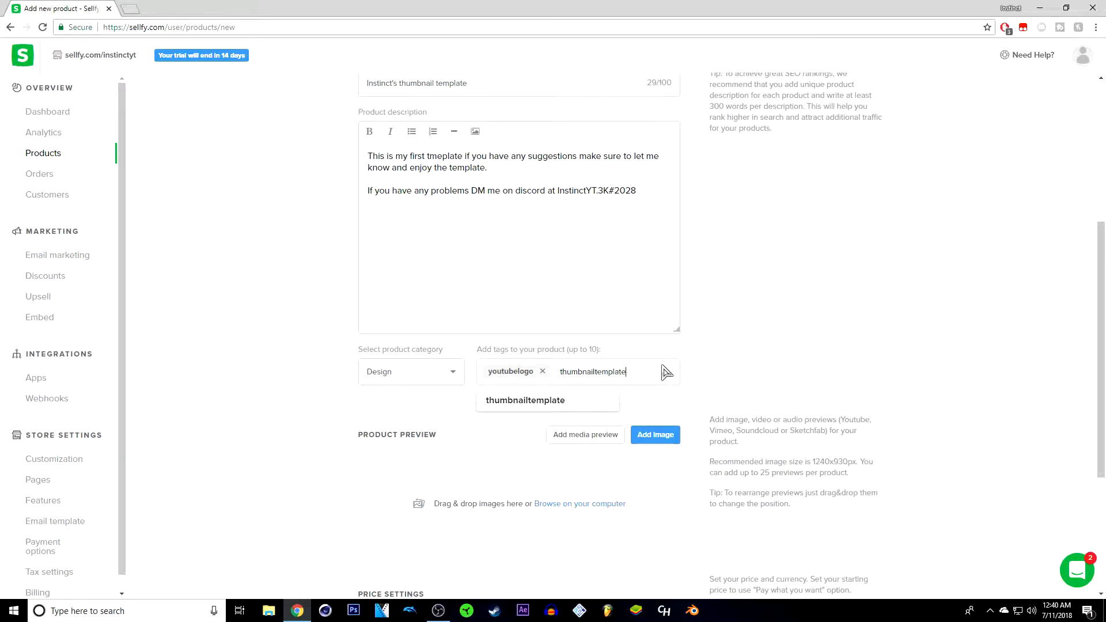
type("te")
left_click(552, 402)
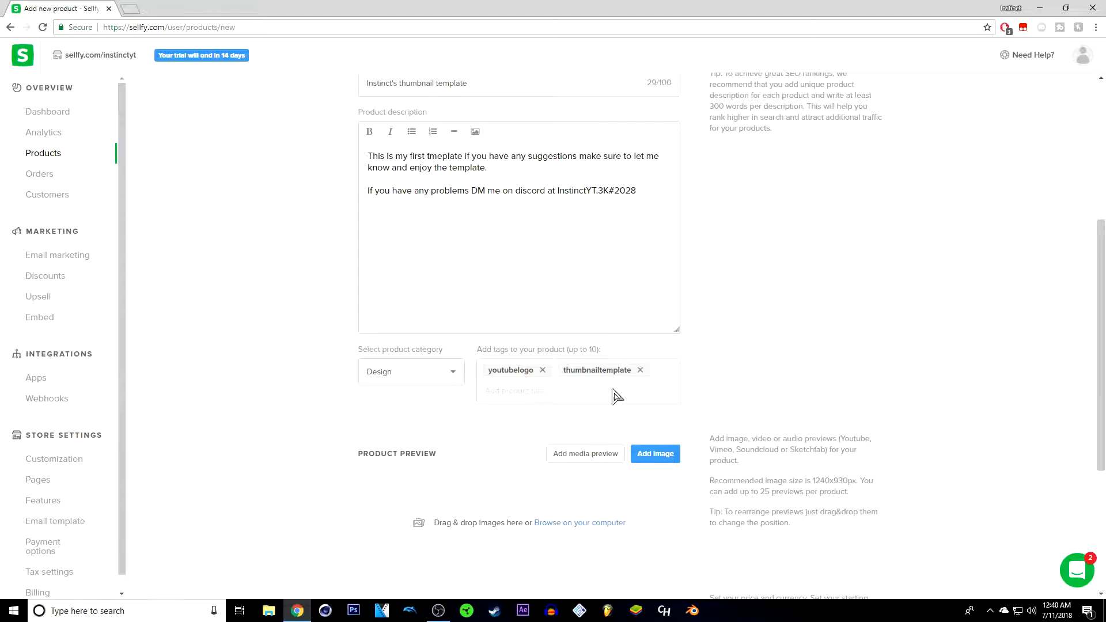
Add the further product tags thumbnails, youtubethumbnail, thumbnailforyoutube and youtubethumbnailtemplate.
type("thumbna")
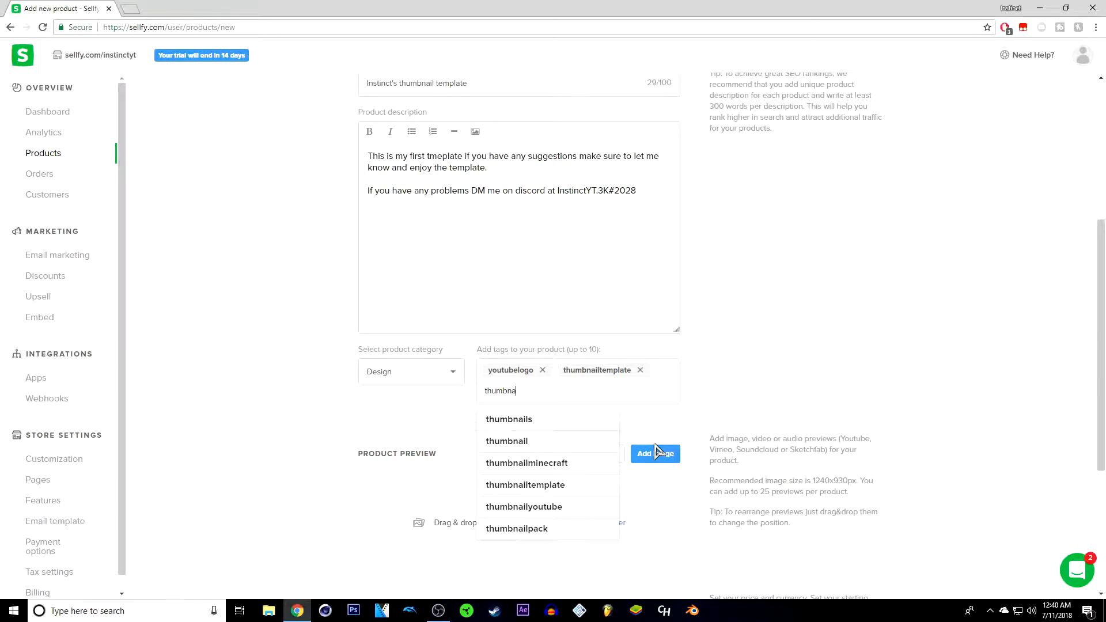
type("ils")
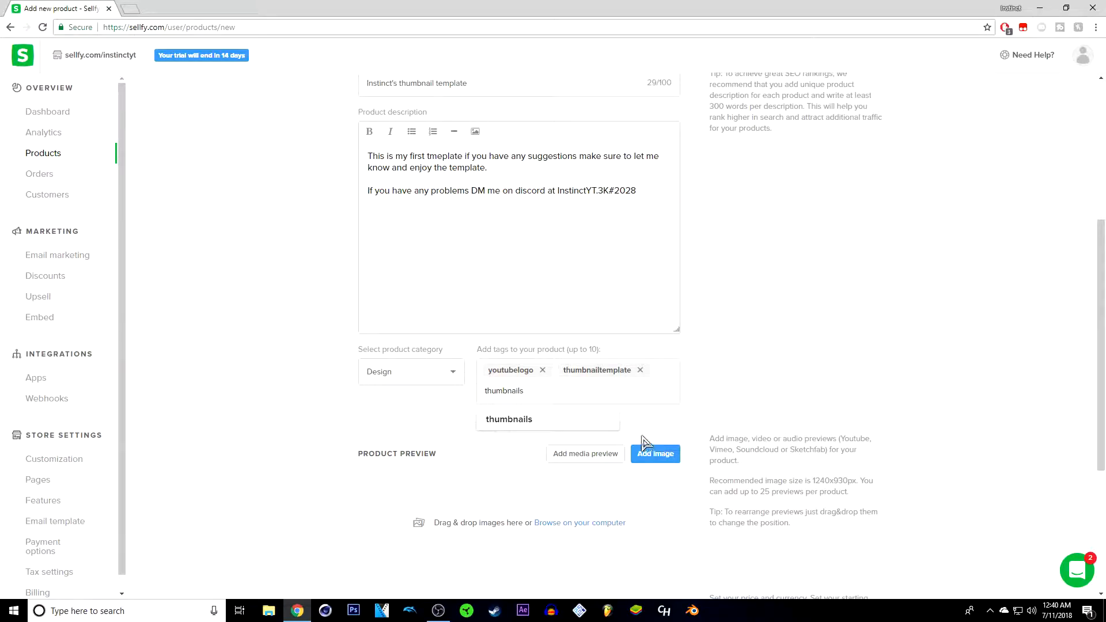
left_click(444, 418)
left_click(548, 391)
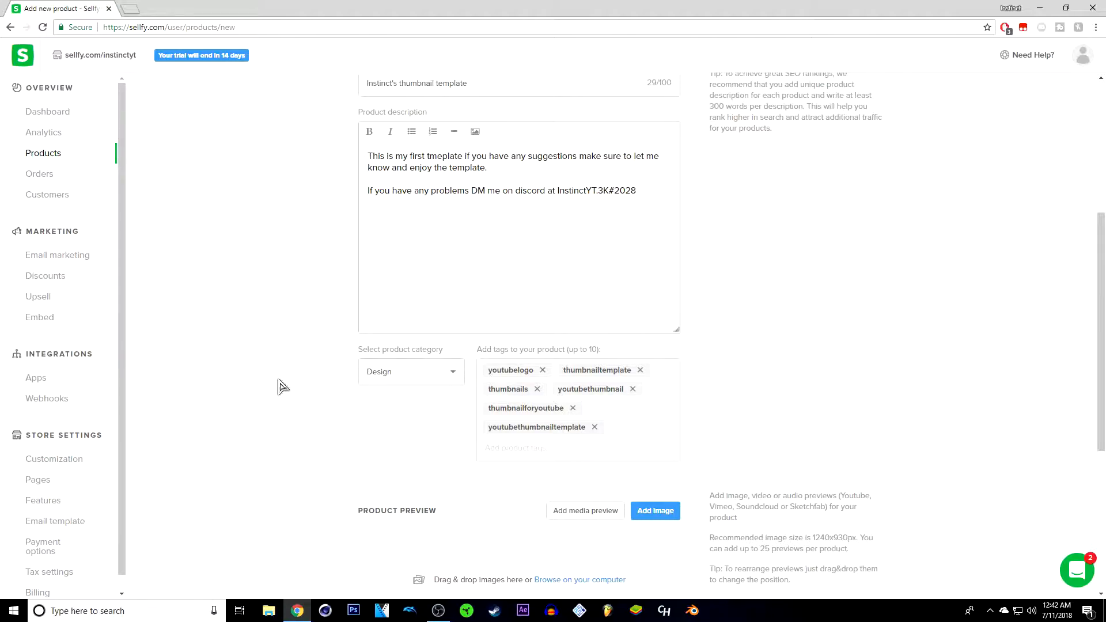
Upload the image "Sellfy pic" from the Pictures folder as the product preview.
scroll(257, 345, "down", 1)
scroll(259, 348, "down", 2)
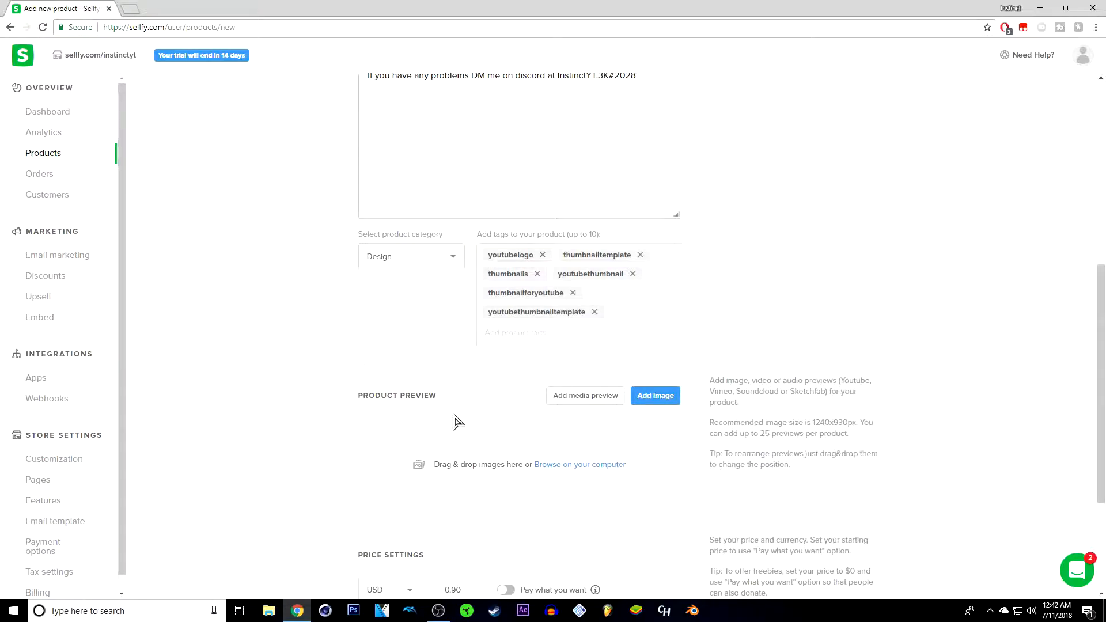
scroll(219, 371, "down", 1)
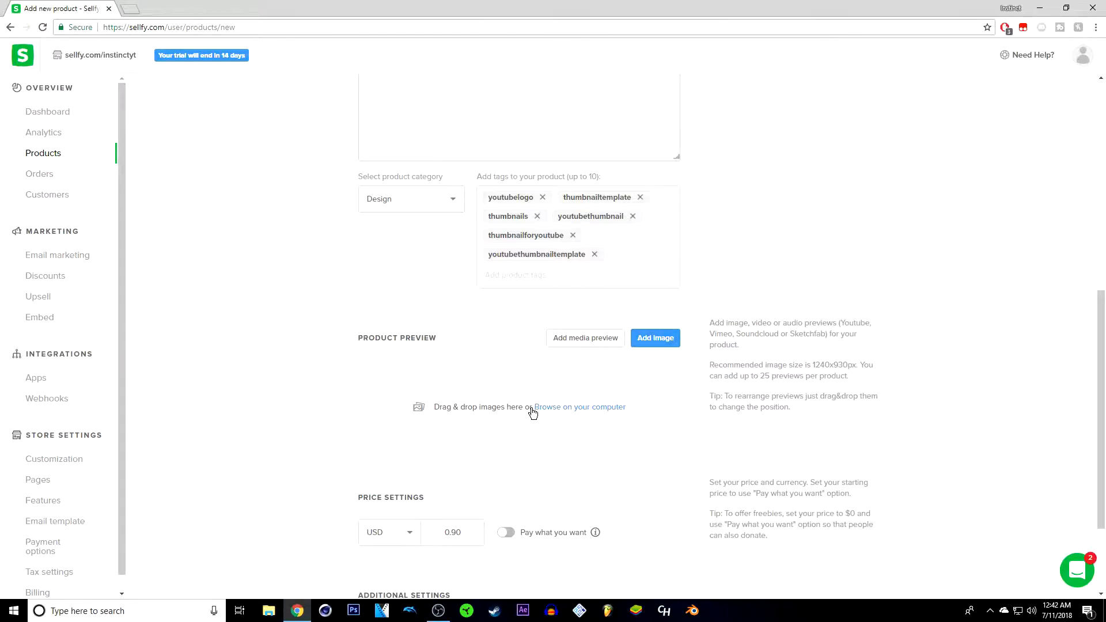
left_click(657, 344)
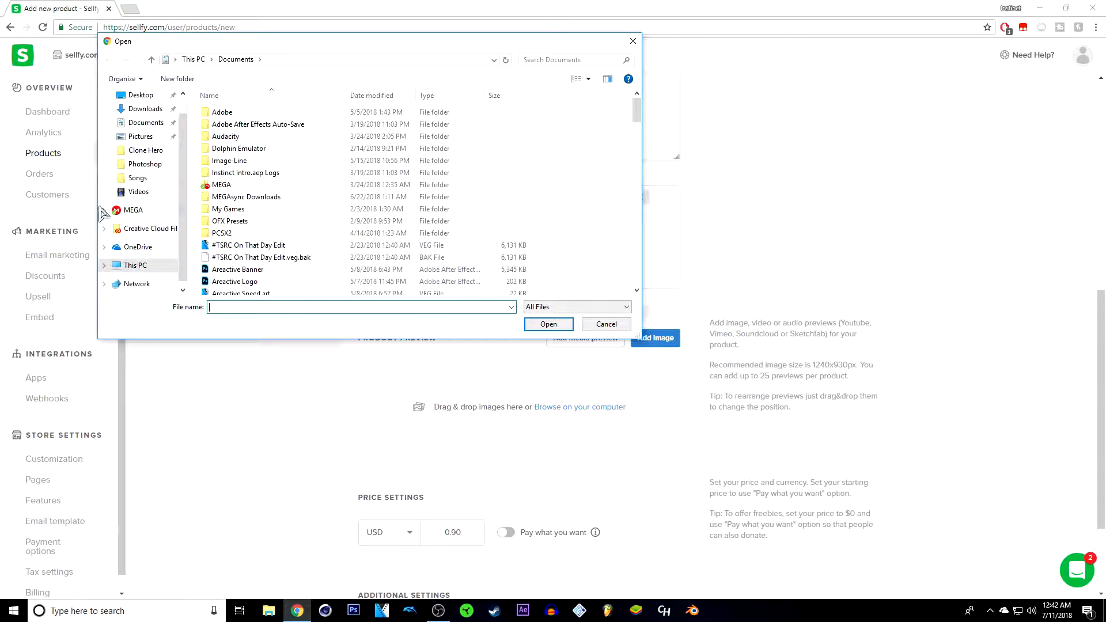
left_click(148, 138)
scroll(514, 194, "down", 5)
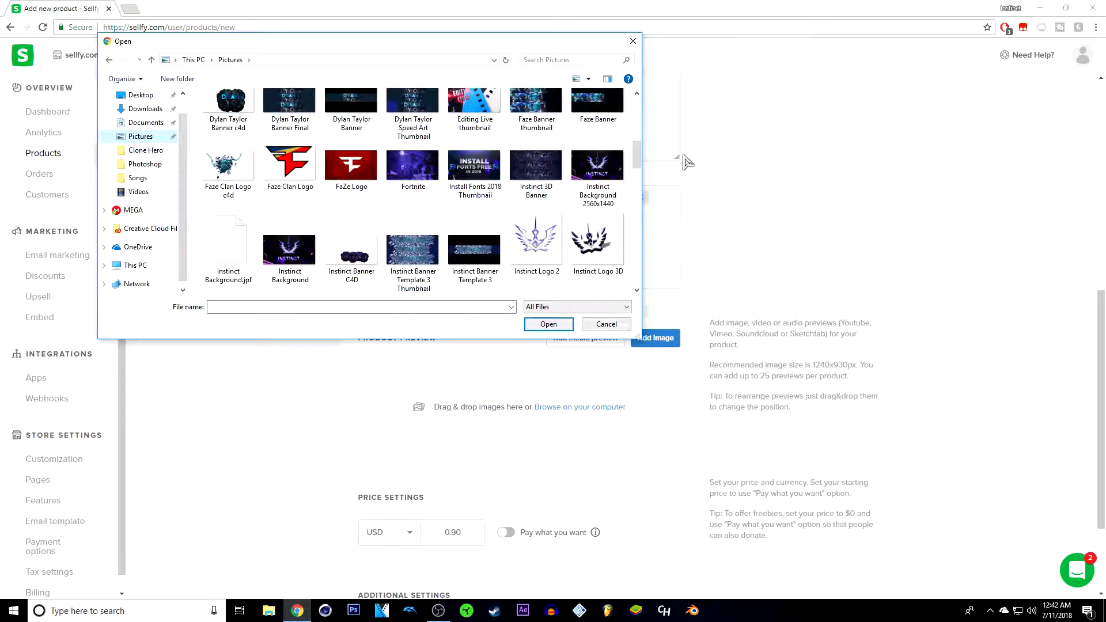
scroll(544, 196, "down", 2)
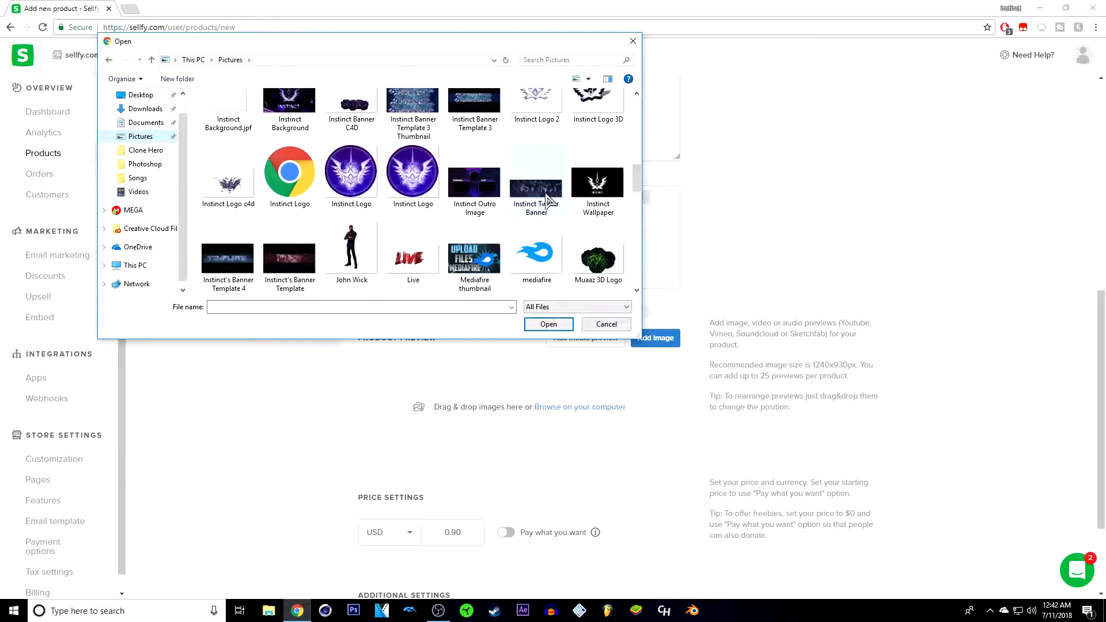
scroll(547, 198, "down", 3)
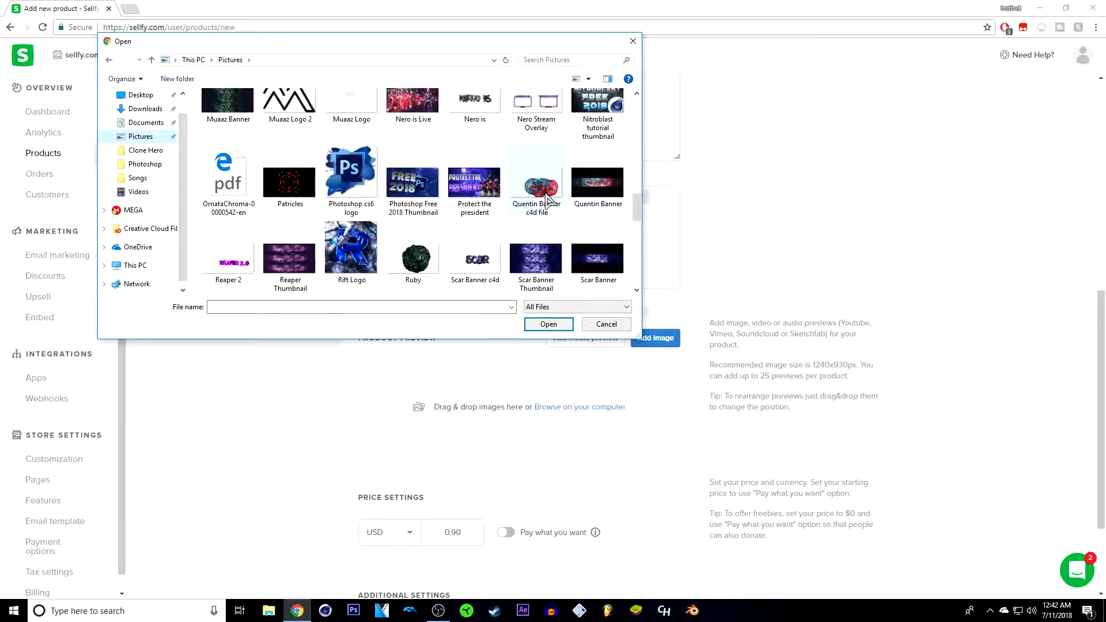
scroll(547, 198, "down", 1)
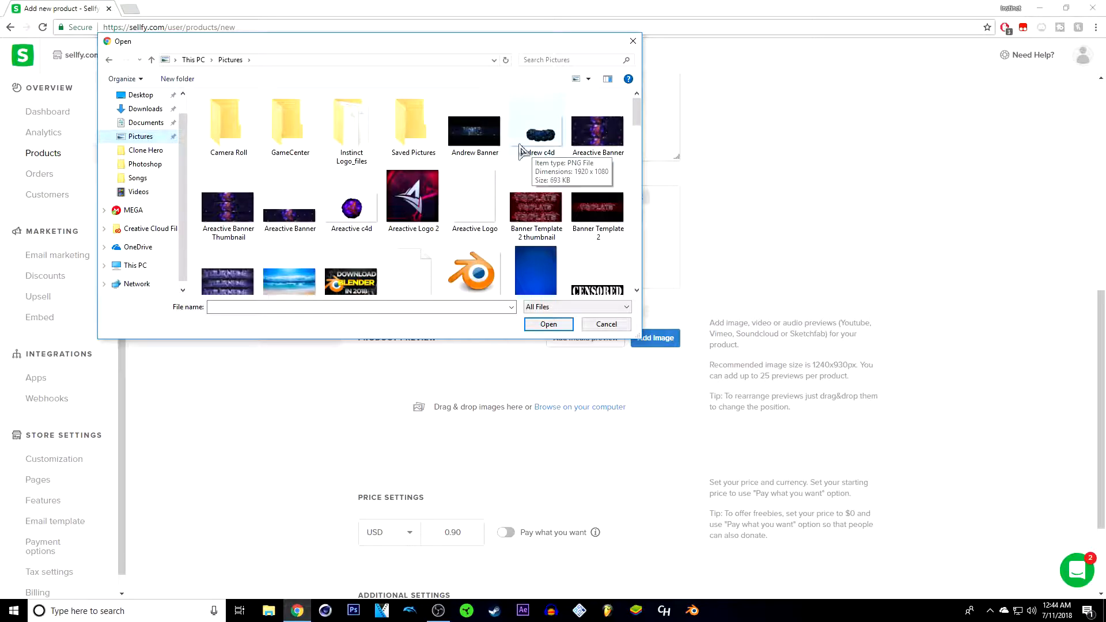
scroll(490, 151, "down", 8)
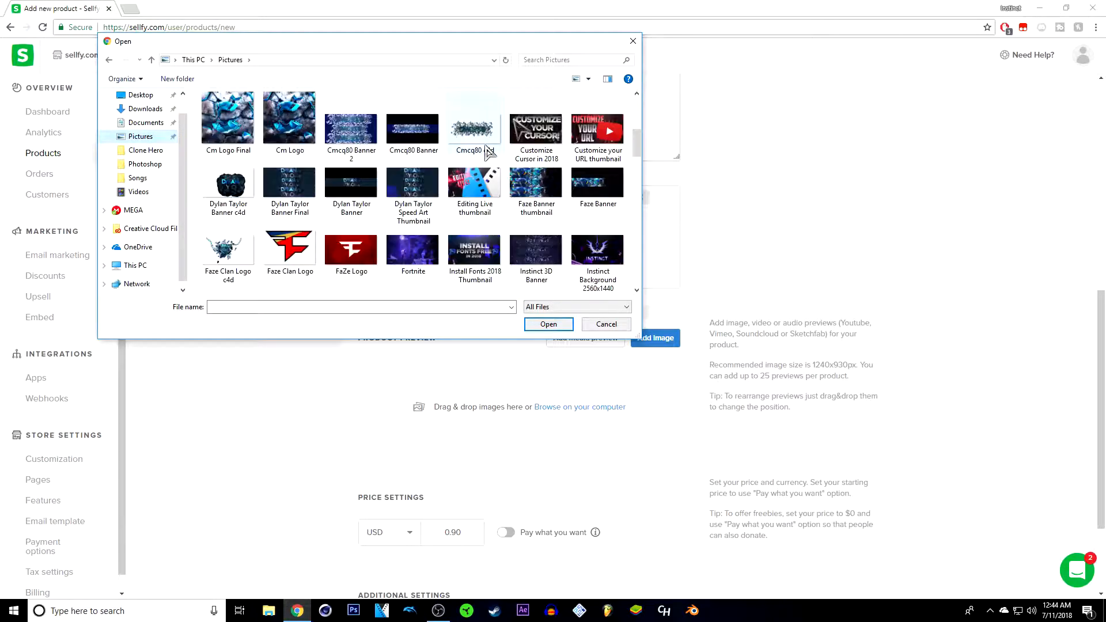
scroll(487, 153, "down", 2)
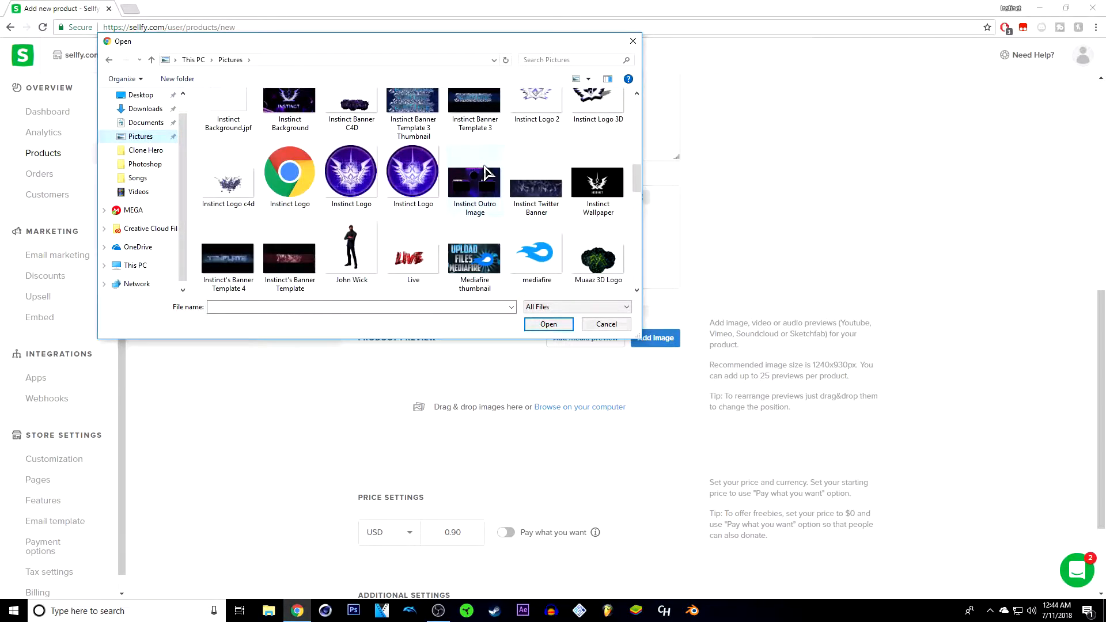
scroll(489, 167, "down", 5)
scroll(490, 180, "down", 5)
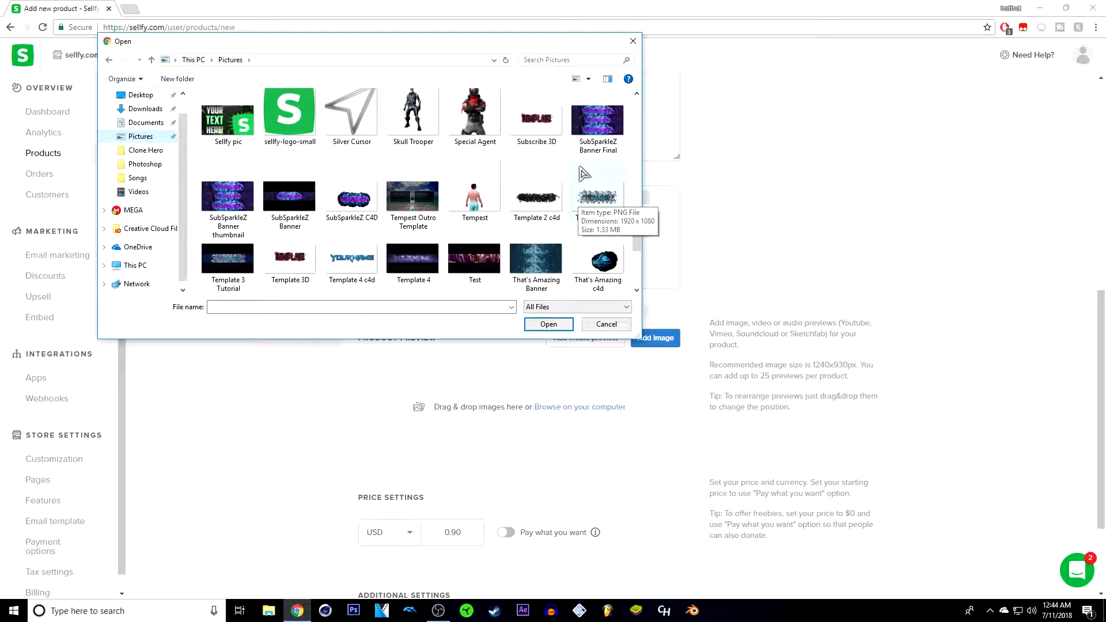
scroll(604, 196, "up", 1)
left_click(228, 201)
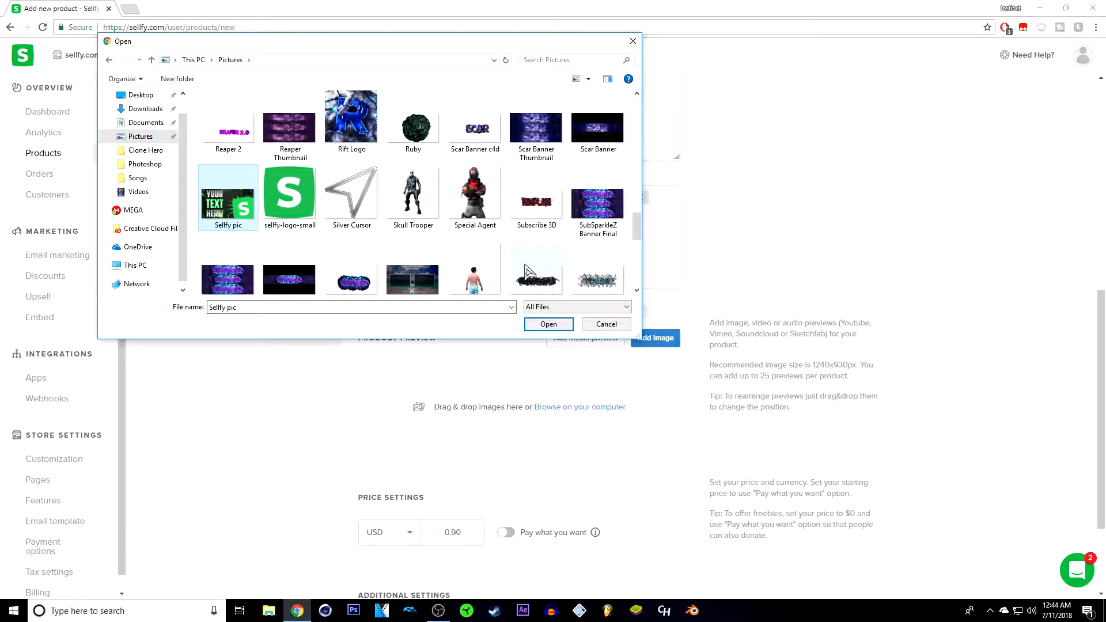
left_click(563, 324)
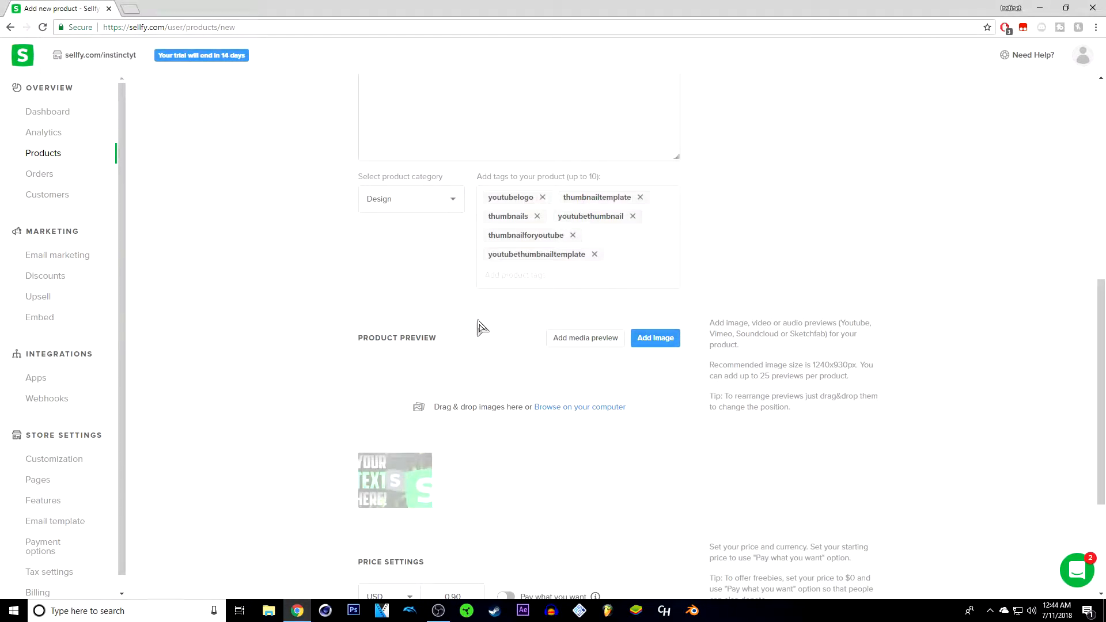
Set the product price to 3.00 USD and enable the "Pay what you want" option.
scroll(277, 338, "down", 1)
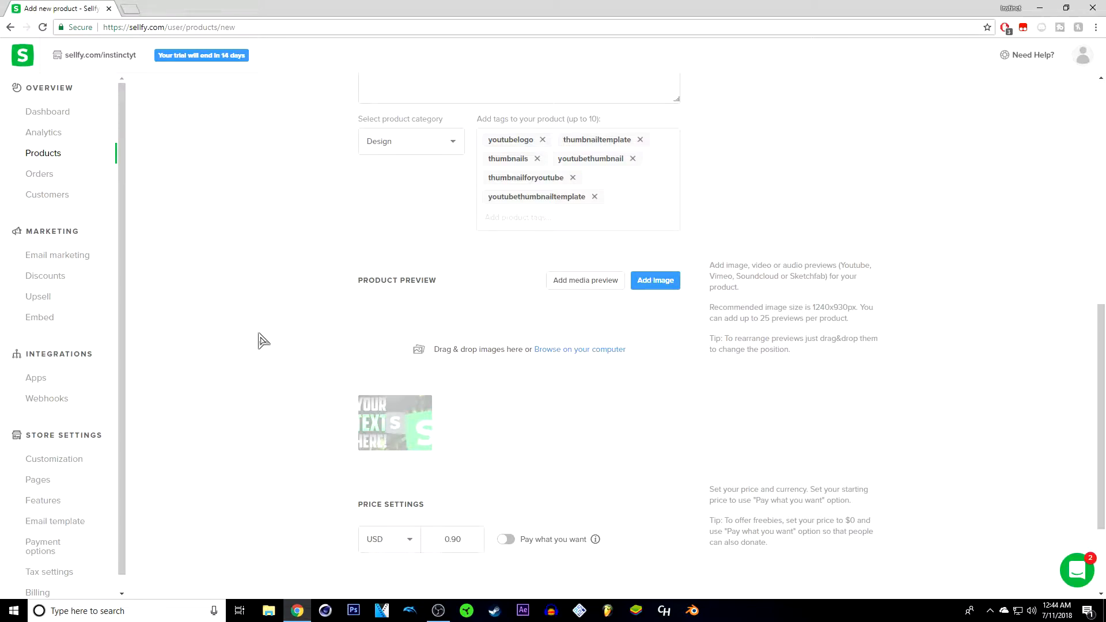
scroll(404, 232, "down", 2)
scroll(400, 240, "down", 1)
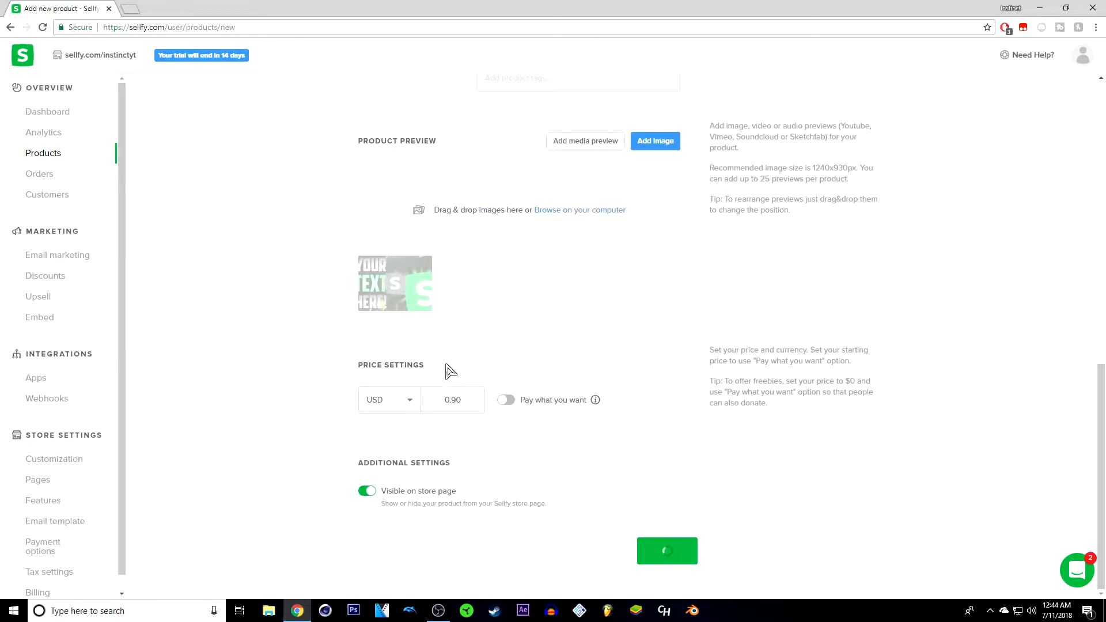
left_click(410, 404)
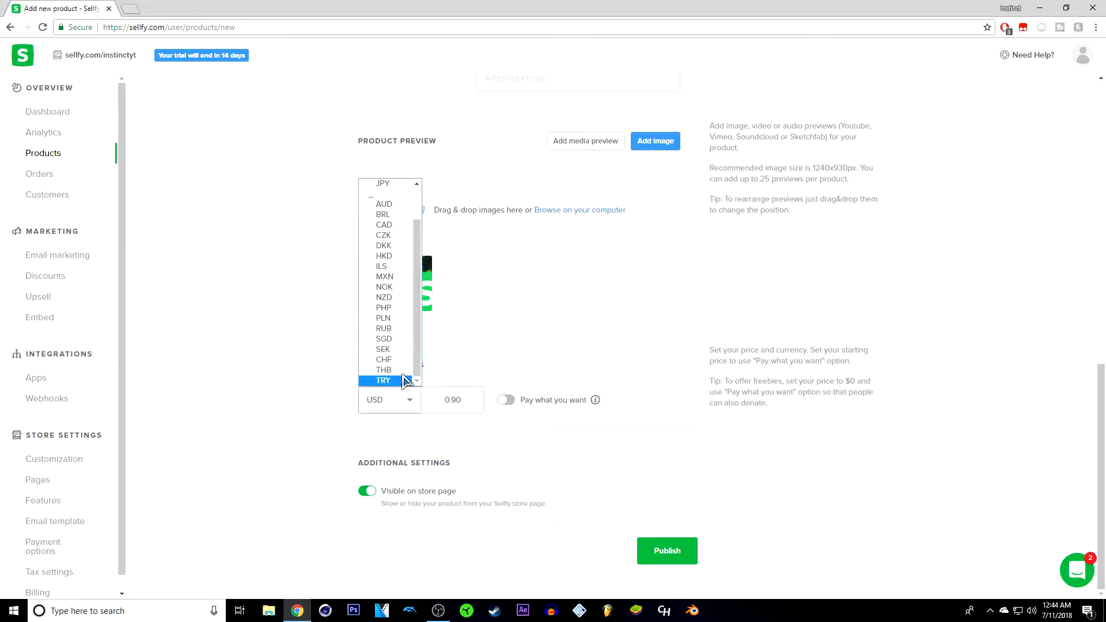
left_click(316, 284)
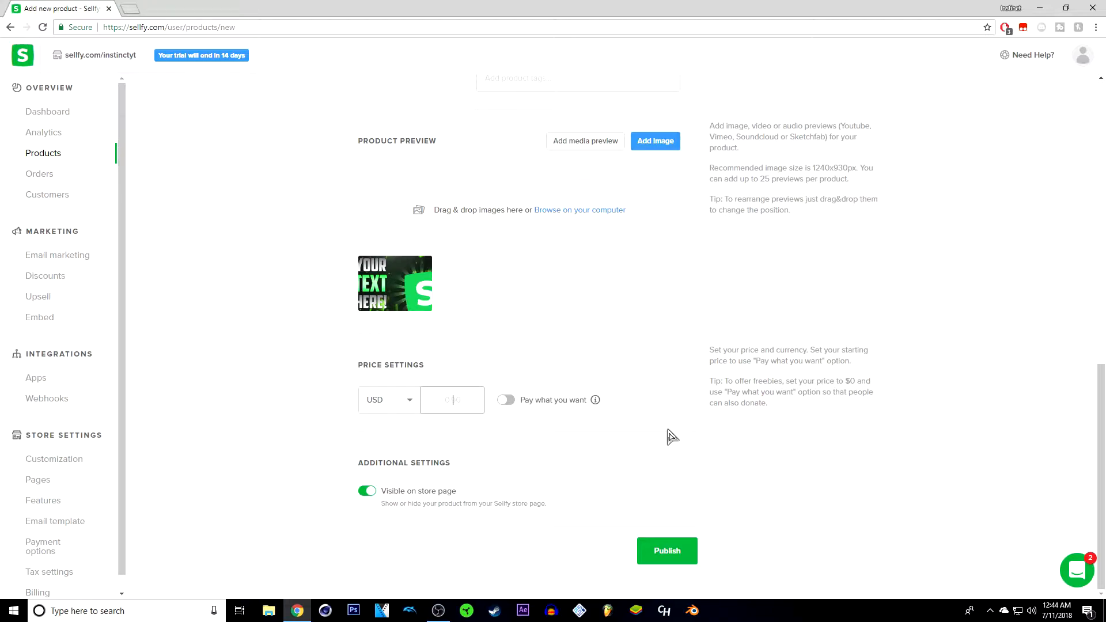
left_click(274, 352)
left_click(506, 403)
Review the completed product form and publish the product.
scroll(599, 328, "up", 8)
scroll(596, 341, "down", 8)
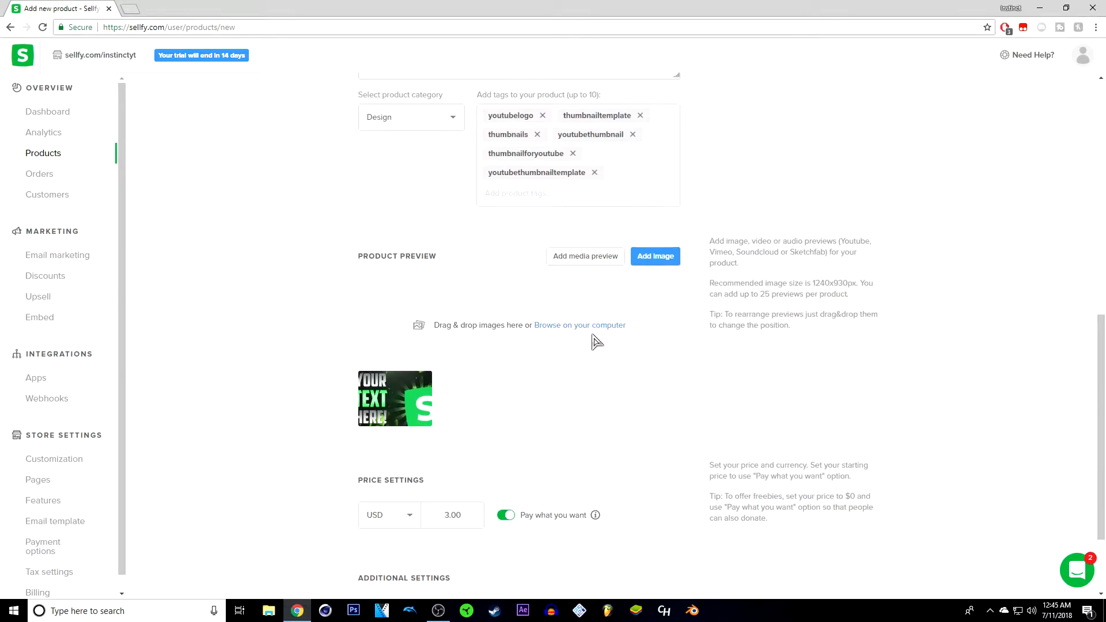
left_click(668, 553)
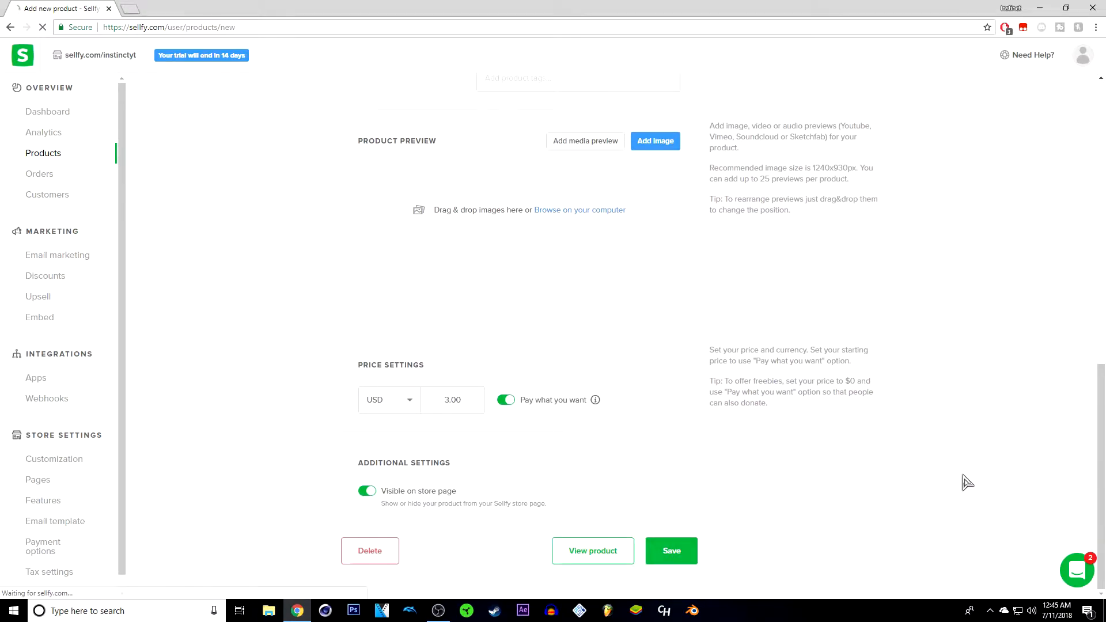